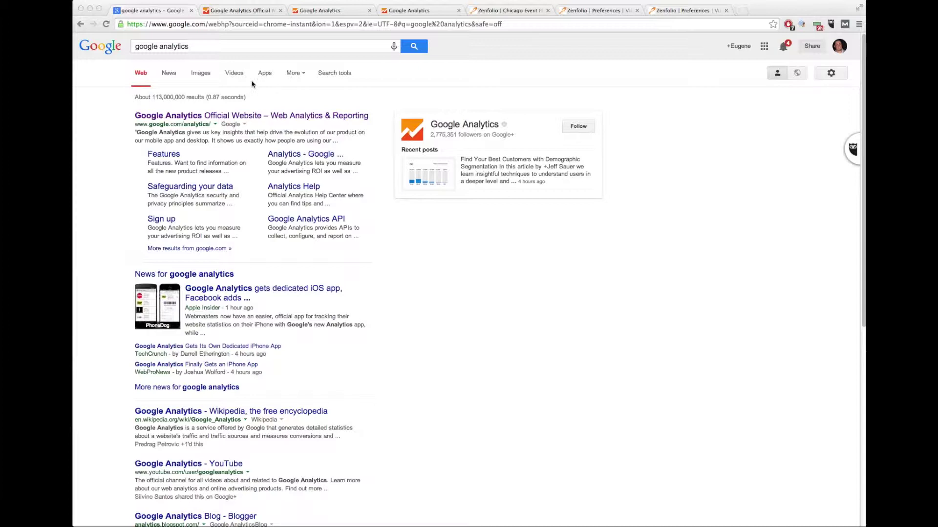
Step: Bring the browser showing the 'google analytics' search results to the front
{"action": "left_click", "coordinate": [183, 45]}
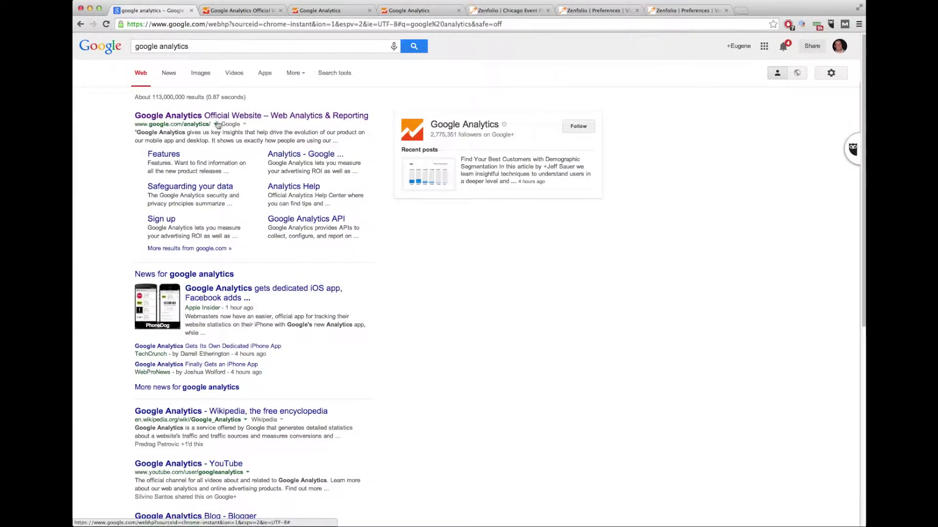
Step: Open the official Google Analytics site and switch to the Analytics Home dashboard tab
{"action": "left_click", "coordinate": [222, 116]}
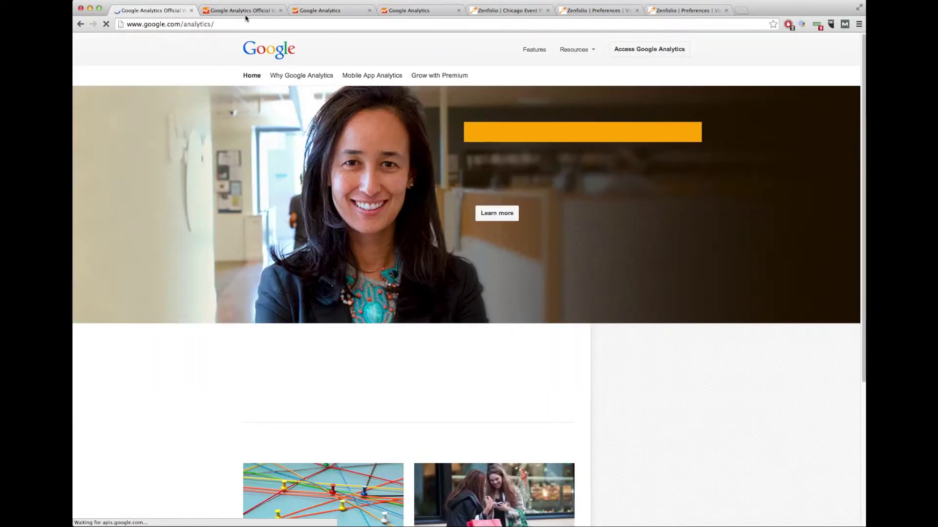
{"action": "left_click", "coordinate": [245, 11]}
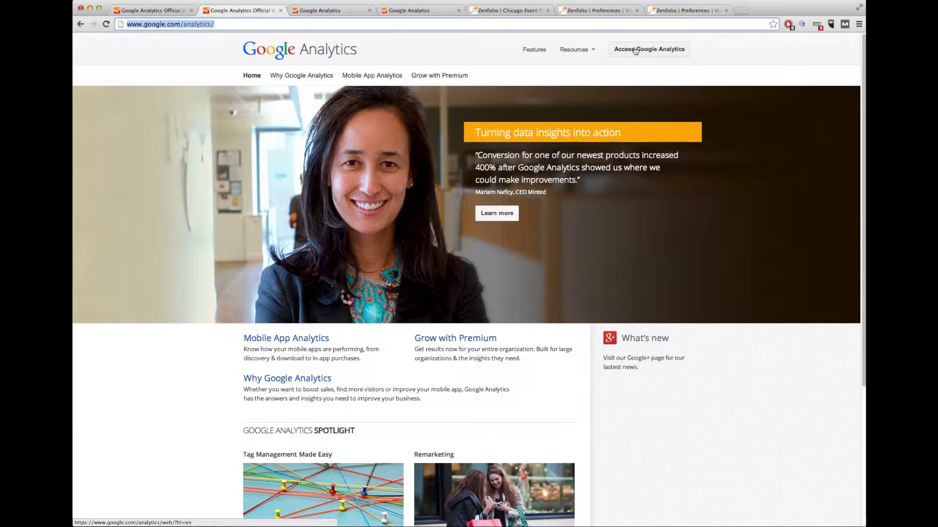
{"action": "left_click", "coordinate": [342, 11]}
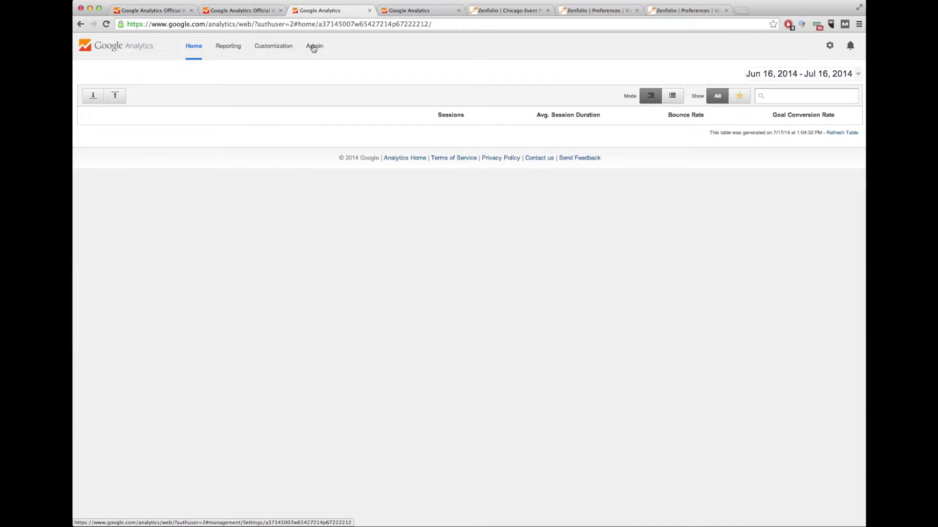
Step: Start creating a new Analytics account from the Admin page's account list
{"action": "left_click", "coordinate": [399, 15]}
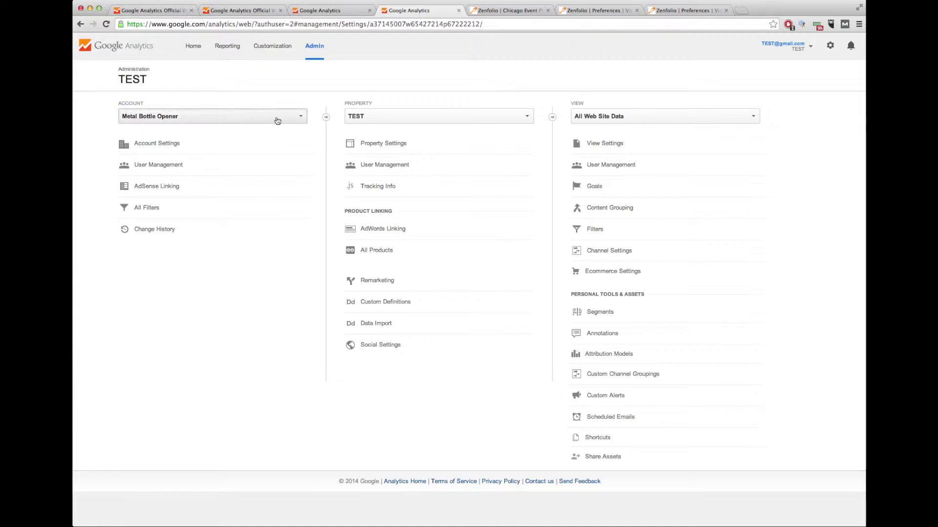
{"action": "left_click", "coordinate": [301, 119]}
{"action": "left_click", "coordinate": [302, 120]}
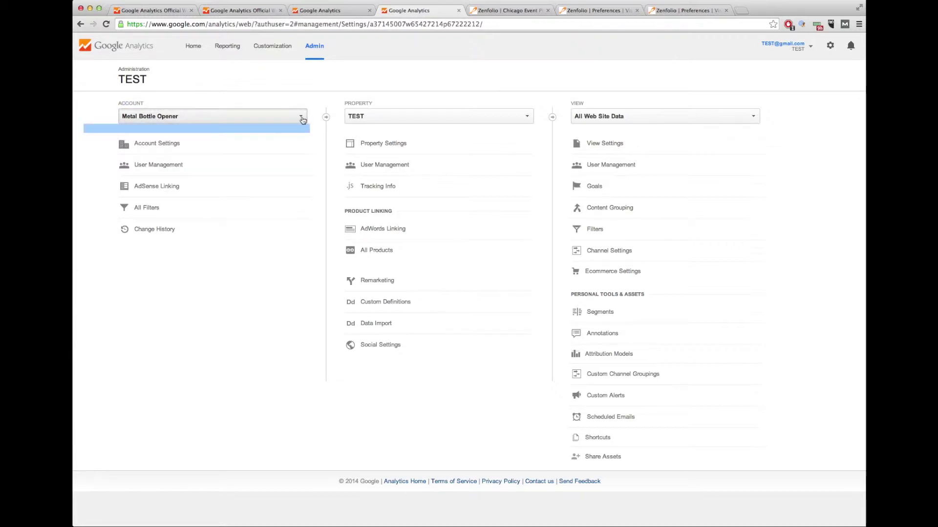
{"action": "left_click", "coordinate": [166, 184]}
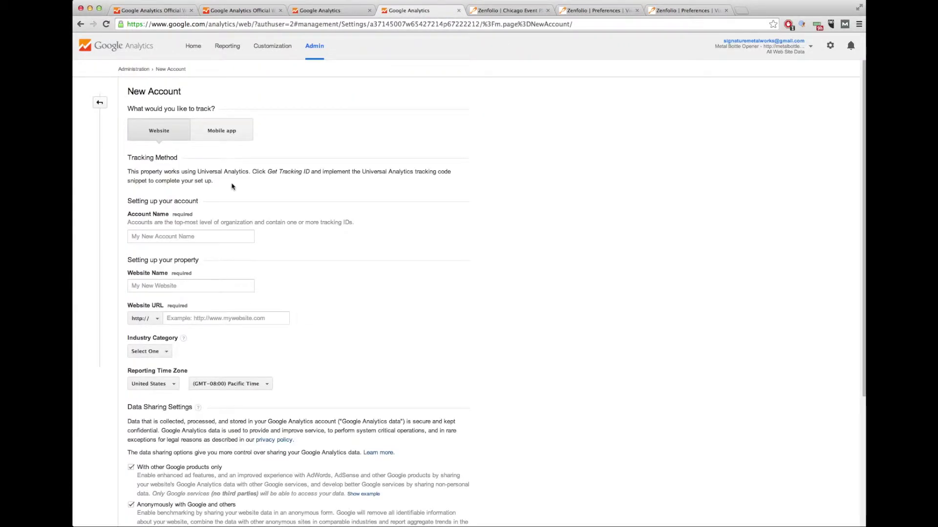
{"action": "scroll", "coordinate": [232, 187], "scroll_direction": "down", "scroll_amount": 3}
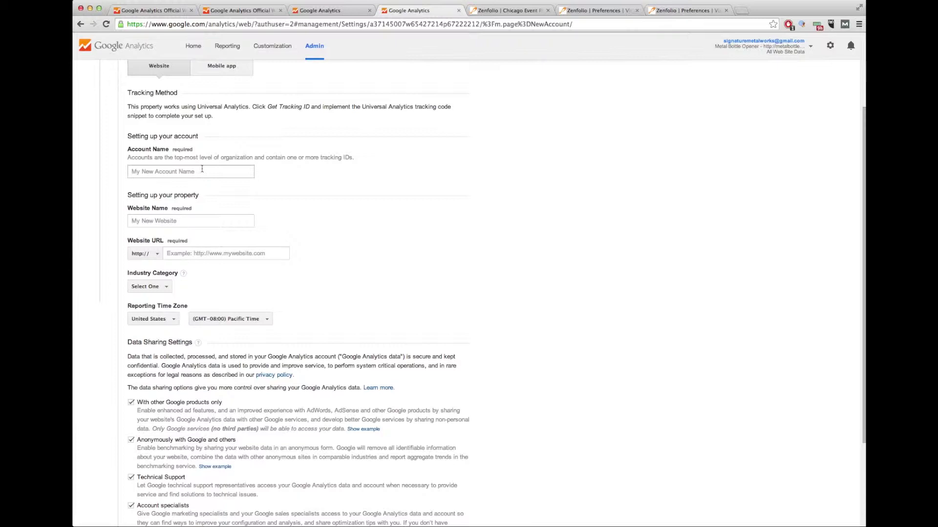
Step: Enter account name Test, website name Test 2 and website URL zenfolio.com
{"action": "left_click", "coordinate": [202, 170]}
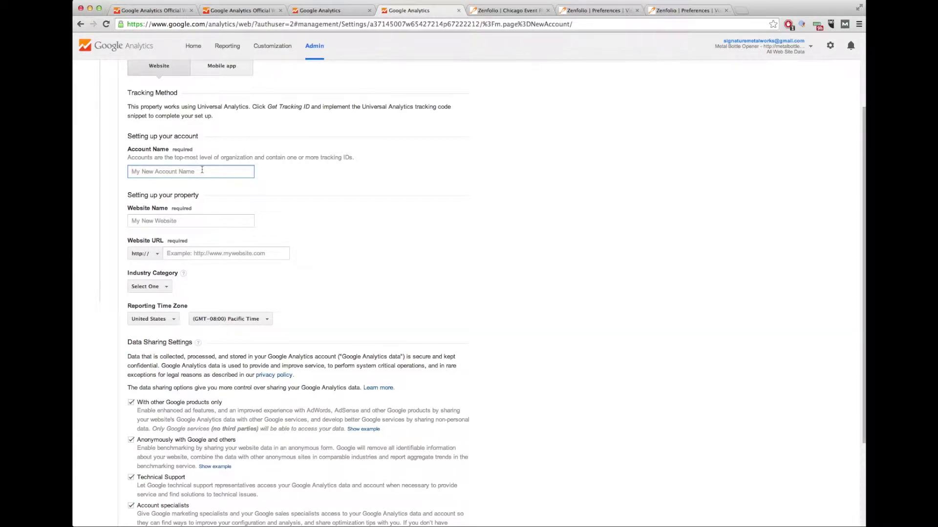
{"action": "type", "text": "Test"}
{"action": "left_click", "coordinate": [191, 221]}
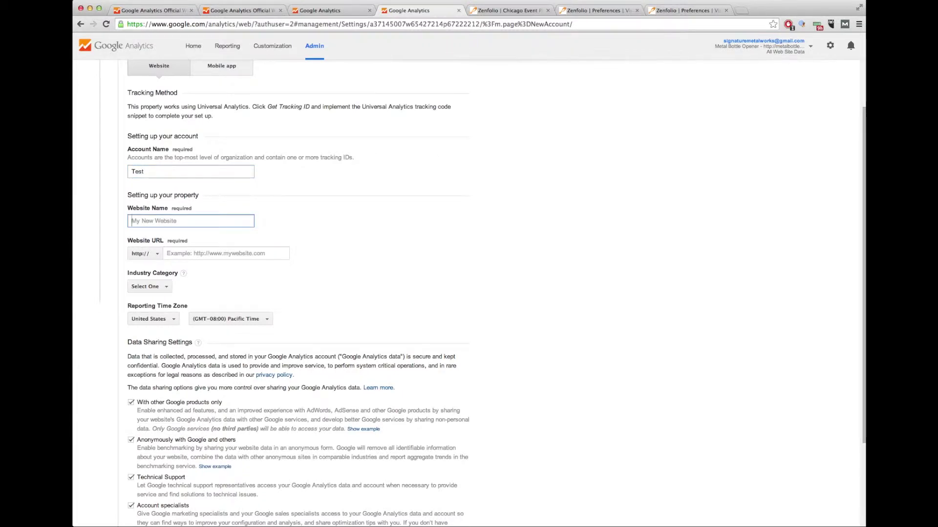
{"action": "type", "text": "Test 2"}
{"action": "left_click", "coordinate": [144, 254]}
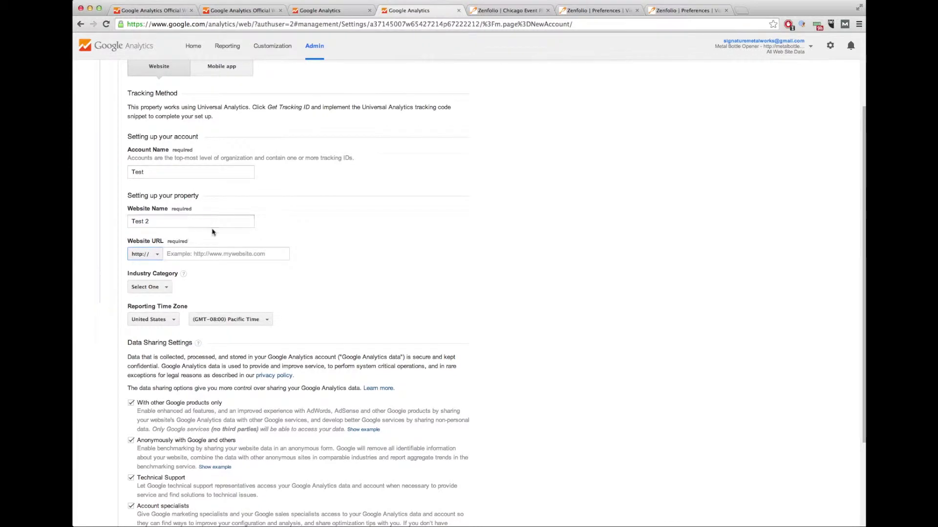
{"action": "left_click", "coordinate": [212, 254]}
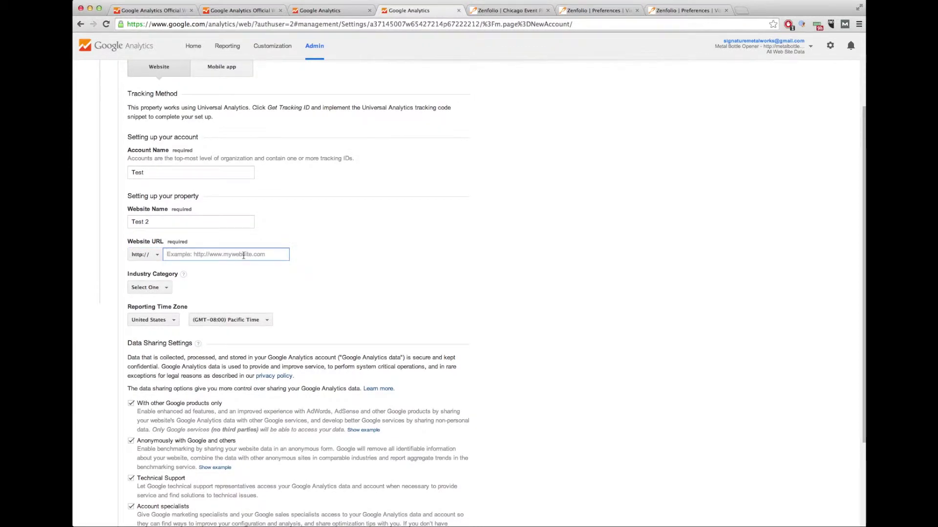
{"action": "type", "text": "http:/"}
{"action": "key", "text": "BackSpace"}
{"action": "key", "text": "BackSpace"}
{"action": "type", "text": "zenfolio.com"}
Step: Set the industry category to Arts and Entertainment
{"action": "left_click", "coordinate": [170, 286]}
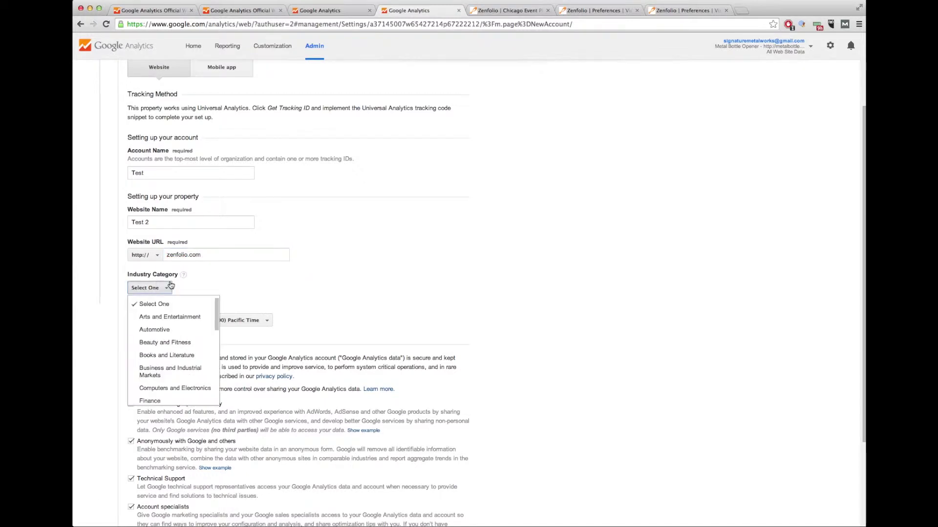
{"action": "scroll", "coordinate": [181, 328], "scroll_direction": "down", "scroll_amount": 3}
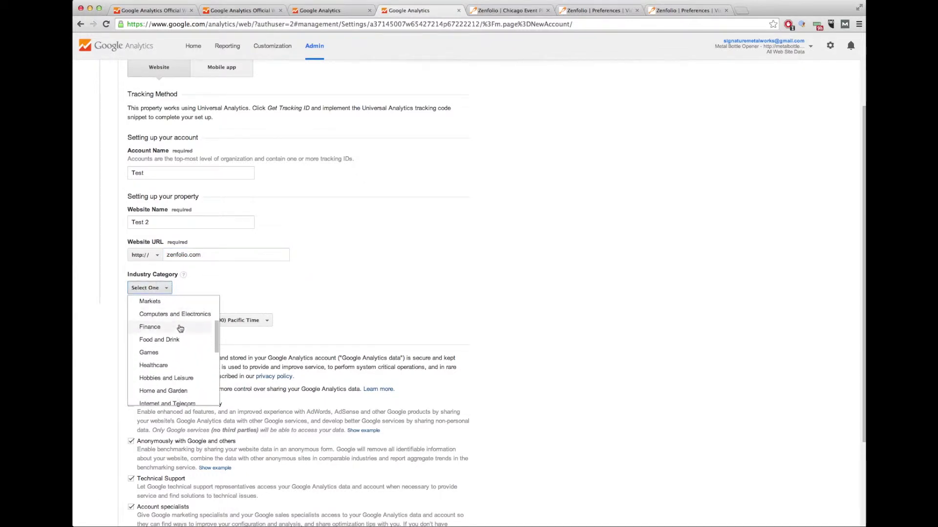
{"action": "scroll", "coordinate": [180, 328], "scroll_direction": "down", "scroll_amount": 5}
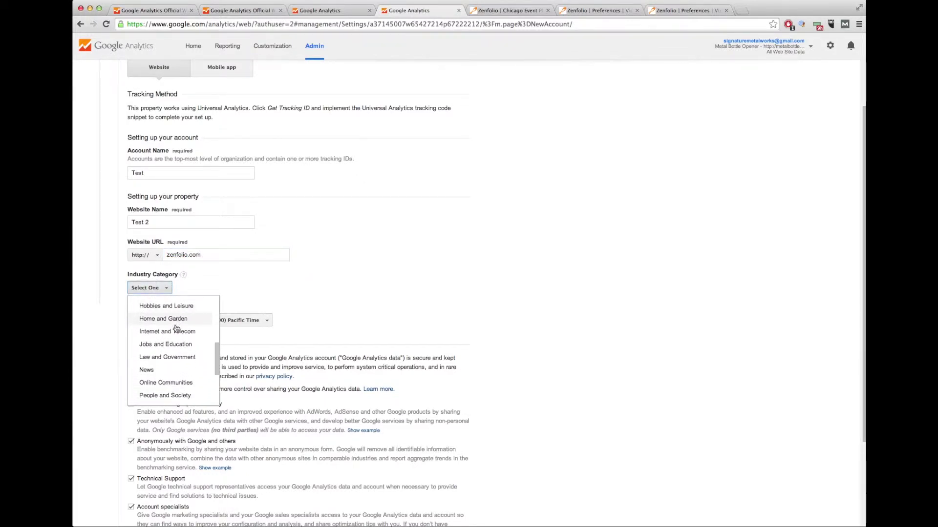
{"action": "scroll", "coordinate": [177, 328], "scroll_direction": "down", "scroll_amount": 5}
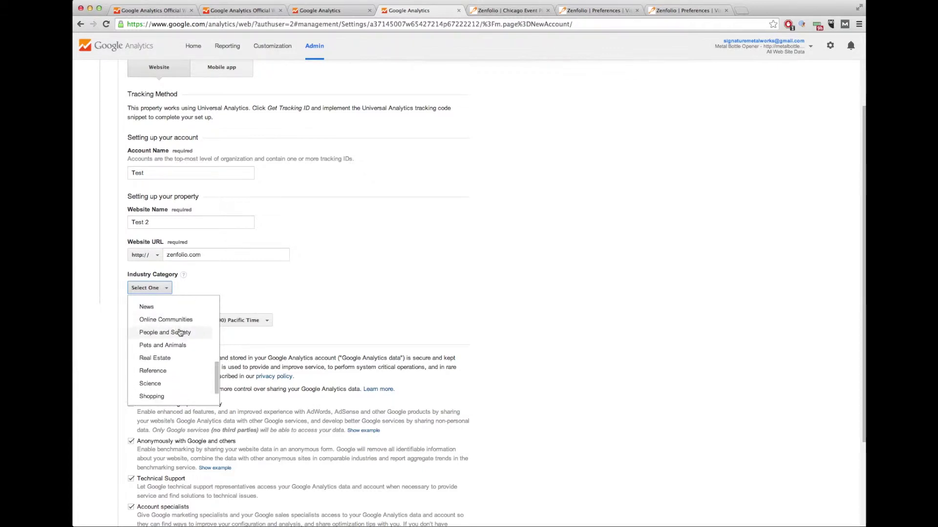
{"action": "scroll", "coordinate": [180, 332], "scroll_direction": "down", "scroll_amount": 6}
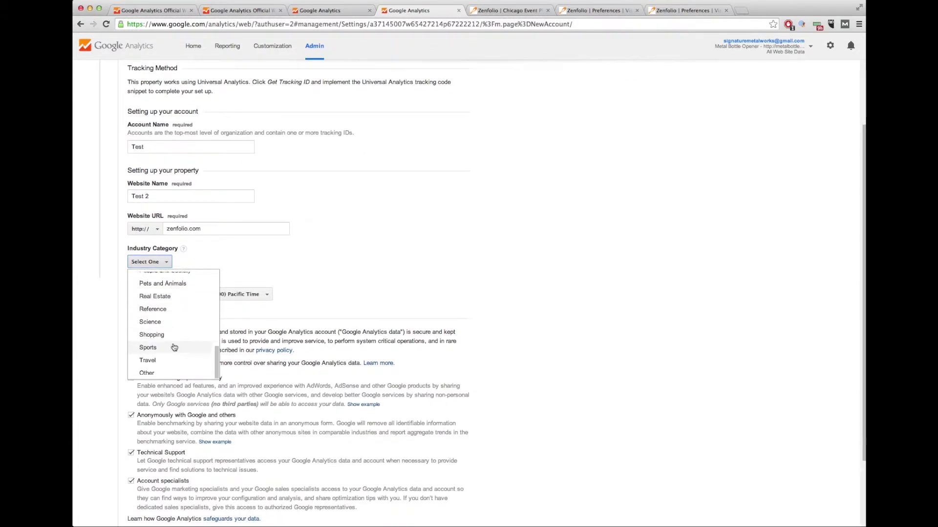
{"action": "scroll", "coordinate": [174, 347], "scroll_direction": "up", "scroll_amount": 10}
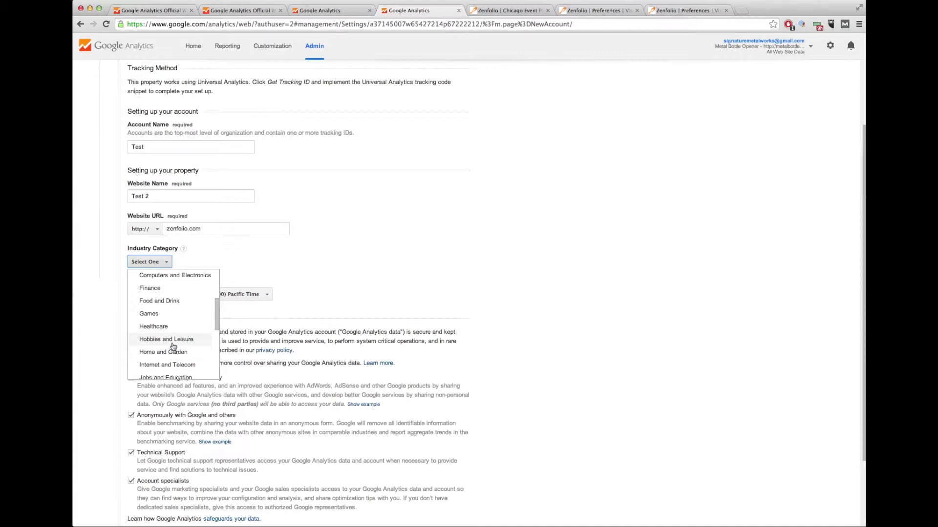
{"action": "scroll", "coordinate": [174, 347], "scroll_direction": "up", "scroll_amount": 5}
{"action": "scroll", "coordinate": [173, 347], "scroll_direction": "up", "scroll_amount": 5}
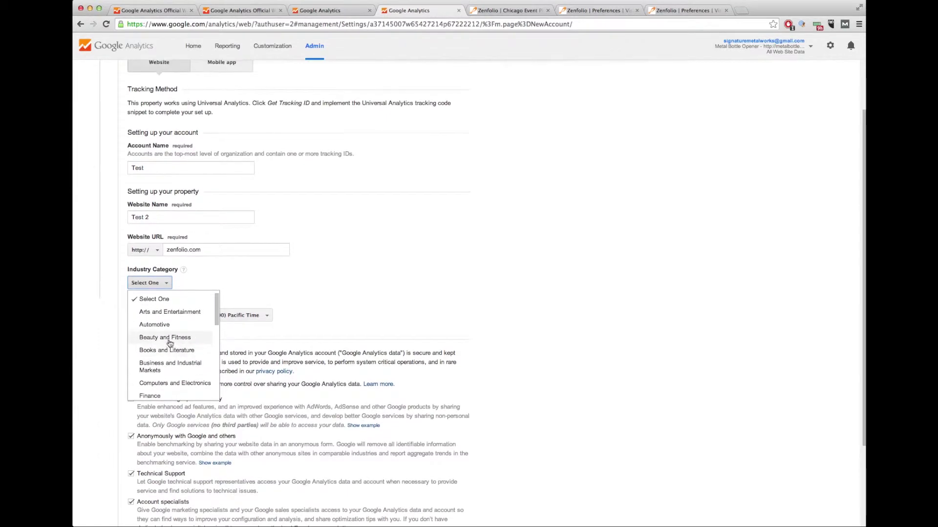
{"action": "left_click", "coordinate": [172, 313]}
Step: Set the reporting time zone to United States, (GMT-06:00) Central Time
{"action": "scroll", "coordinate": [276, 285], "scroll_direction": "down", "scroll_amount": 3}
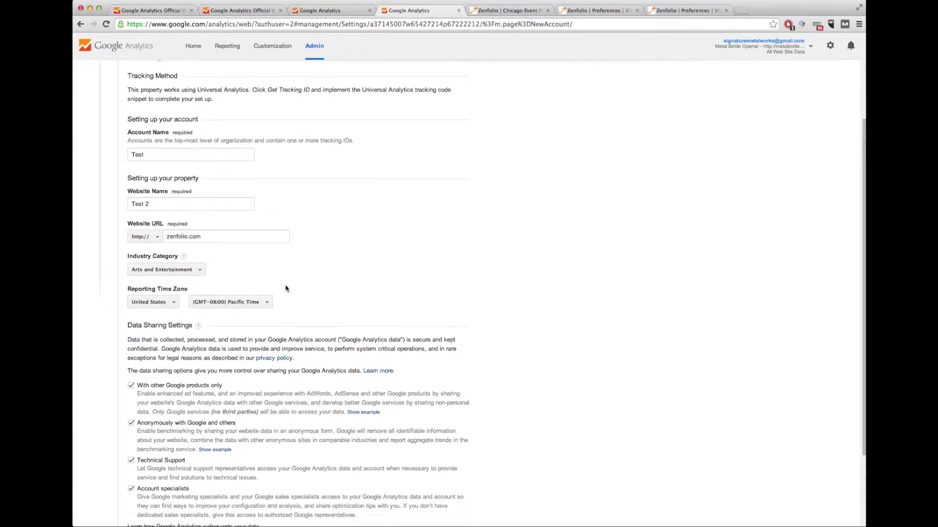
{"action": "left_click", "coordinate": [262, 255]}
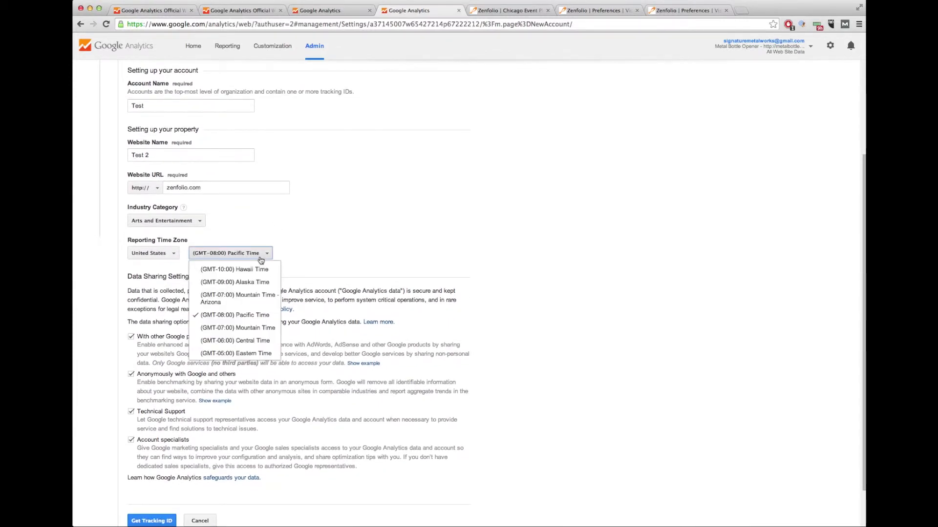
{"action": "left_click", "coordinate": [250, 337]}
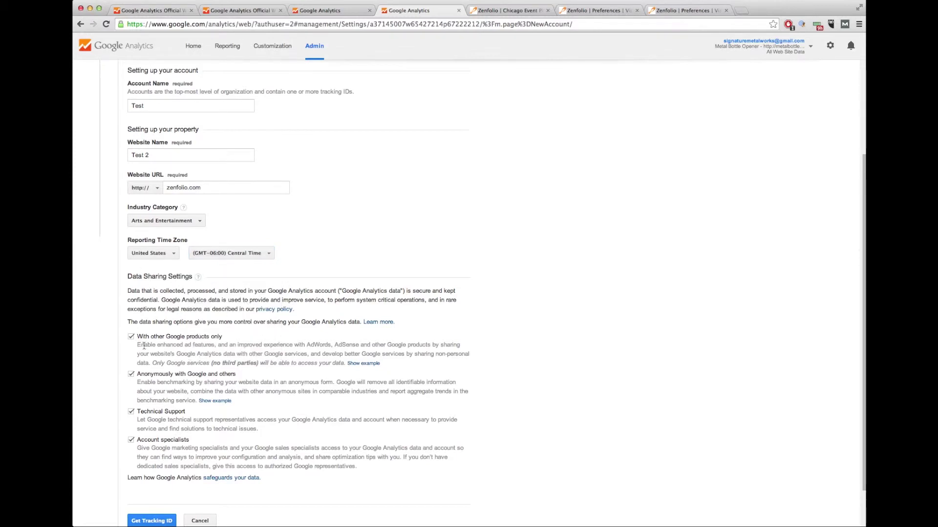
{"action": "scroll", "coordinate": [145, 409], "scroll_direction": "down", "scroll_amount": 2}
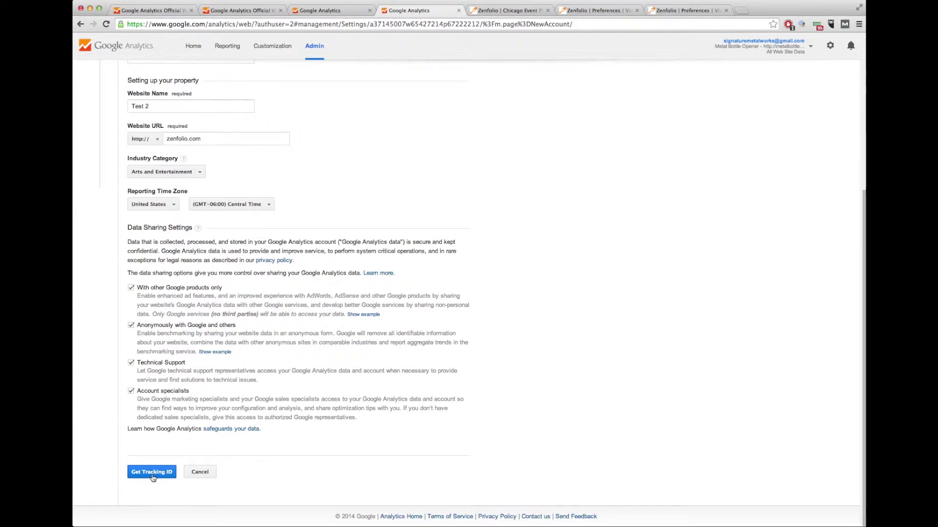
Step: Get a tracking ID, accept the terms, and select the Test 2 property's tracking ID
{"action": "left_click", "coordinate": [153, 474]}
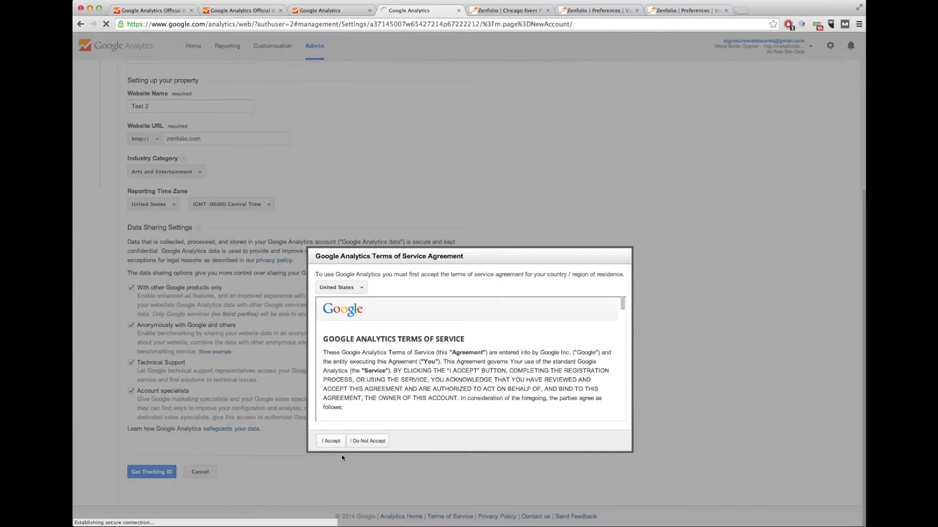
{"action": "left_click", "coordinate": [332, 442]}
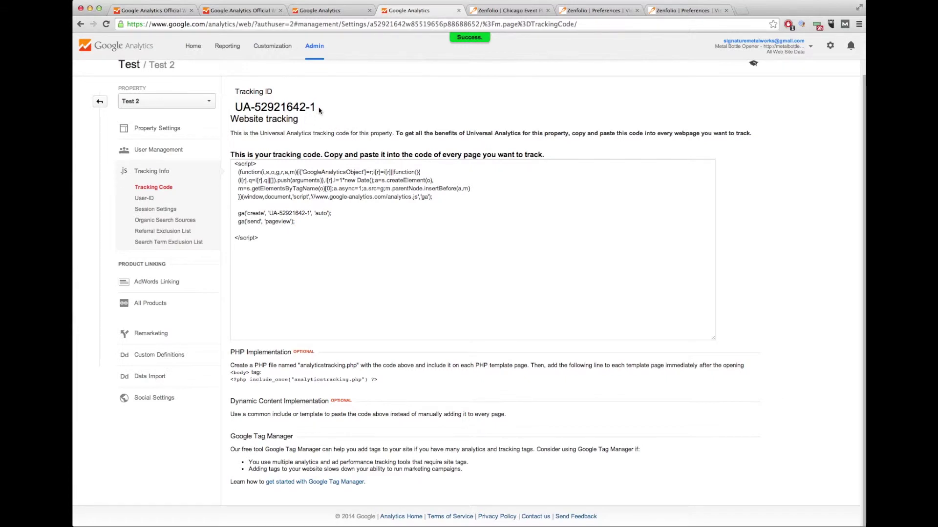
{"action": "mouse_move", "coordinate": [319, 111]}
{"action": "left_mouse_down"}
{"action": "mouse_move", "coordinate": [304, 101]}
{"action": "mouse_move", "coordinate": [272, 106]}
{"action": "mouse_move", "coordinate": [317, 107]}
{"action": "left_mouse_up"}
{"action": "key", "text": "super+c"}
{"action": "left_click", "coordinate": [242, 105]}
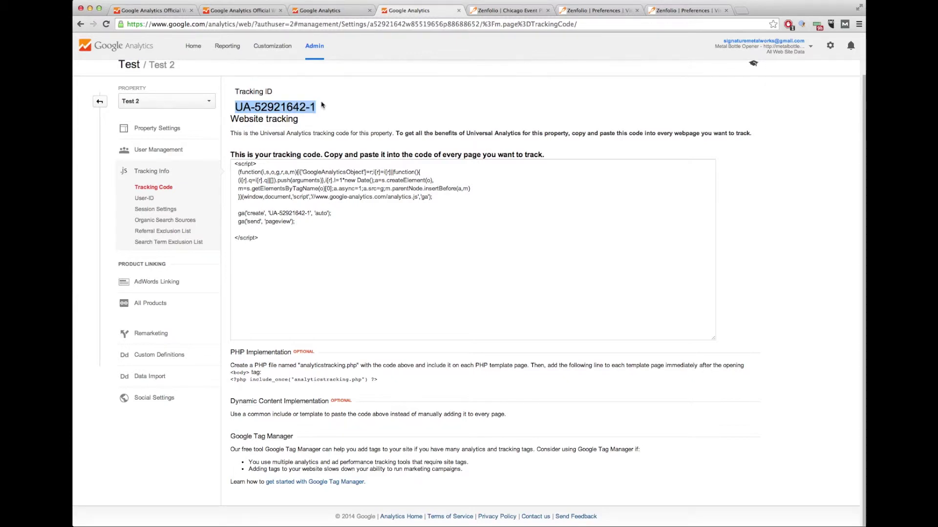
Step: Switch to the Zenfolio Preferences tab and view the Visitor Tracking options
{"action": "left_click", "coordinate": [506, 12]}
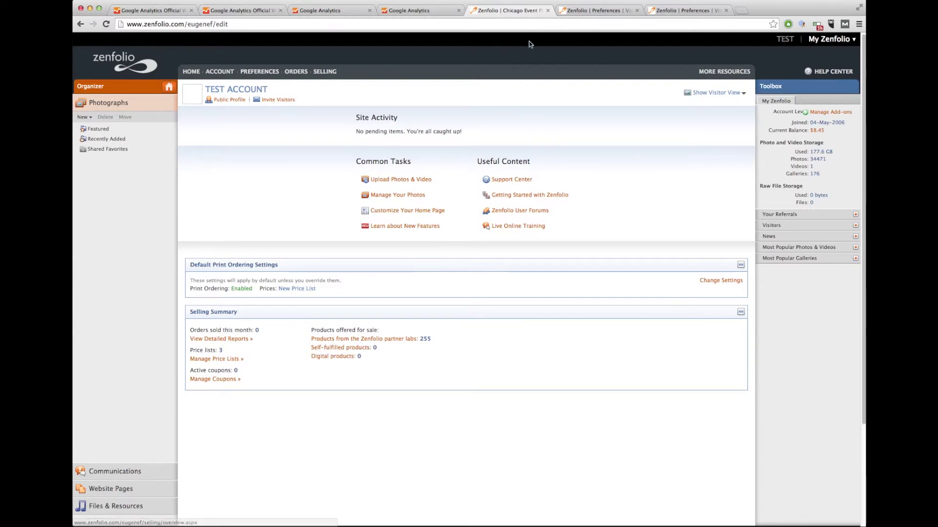
{"action": "left_click", "coordinate": [604, 11]}
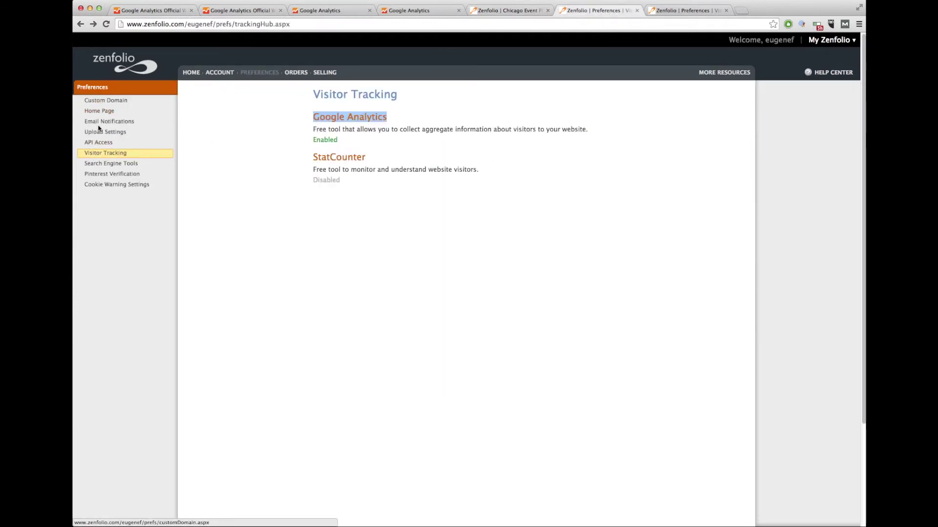
{"action": "scroll", "coordinate": [105, 162], "scroll_direction": "down", "scroll_amount": 1}
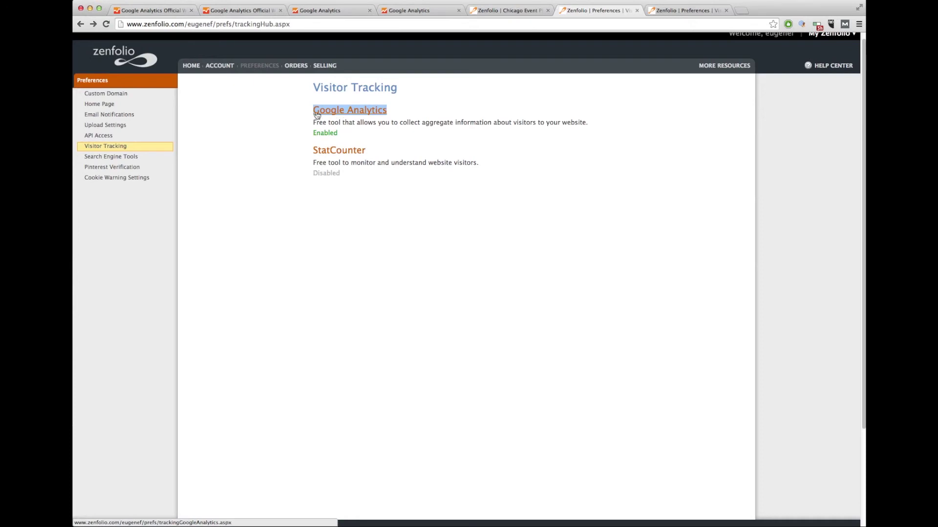
{"action": "scroll", "coordinate": [332, 113], "scroll_direction": "down", "scroll_amount": 1}
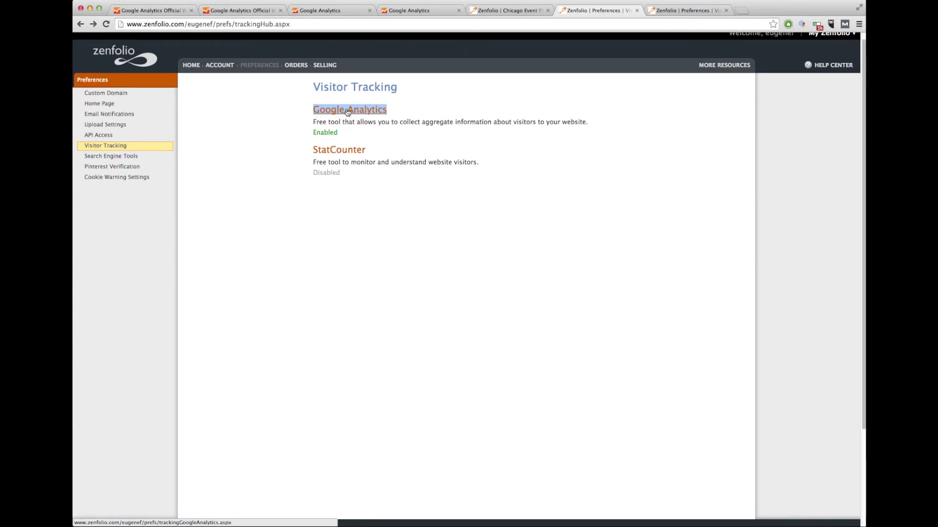
Step: Paste the tracking ID into Zenfolio's Google Analytics Web Property Id field and save
{"action": "left_click", "coordinate": [676, 10]}
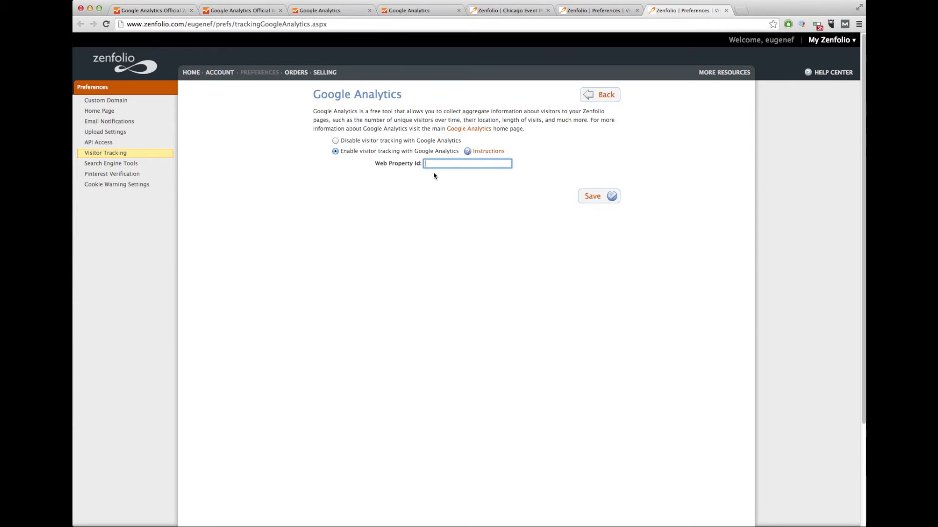
{"action": "key", "text": "super+v"}
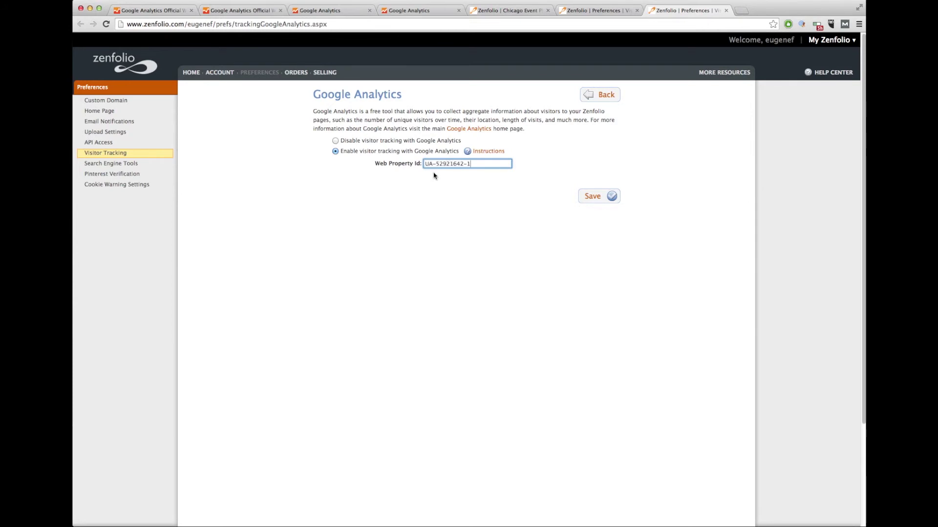
{"action": "left_click", "coordinate": [600, 196]}
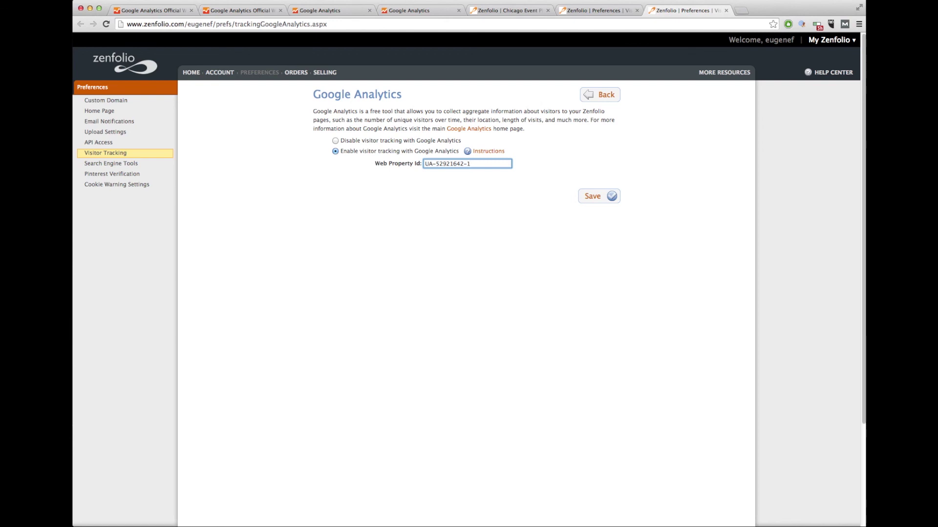
{"action": "key", "text": "super+Tab"}
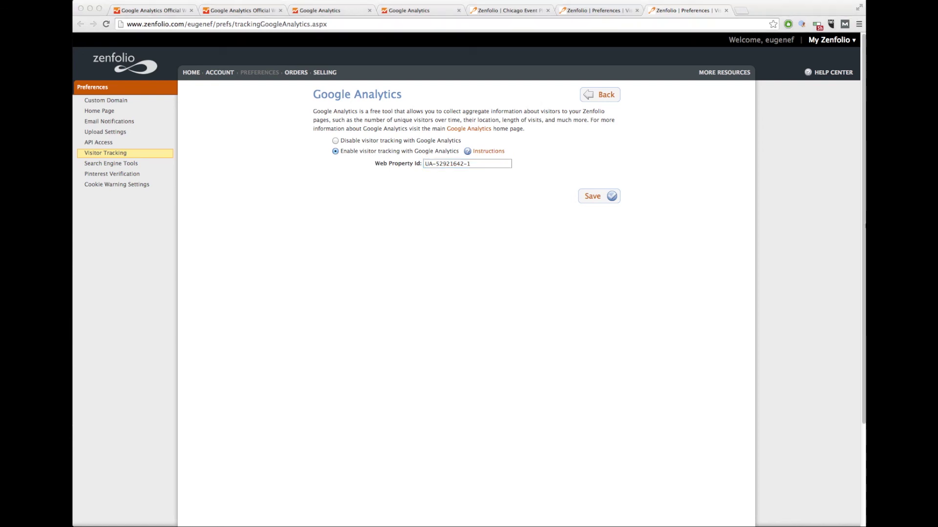